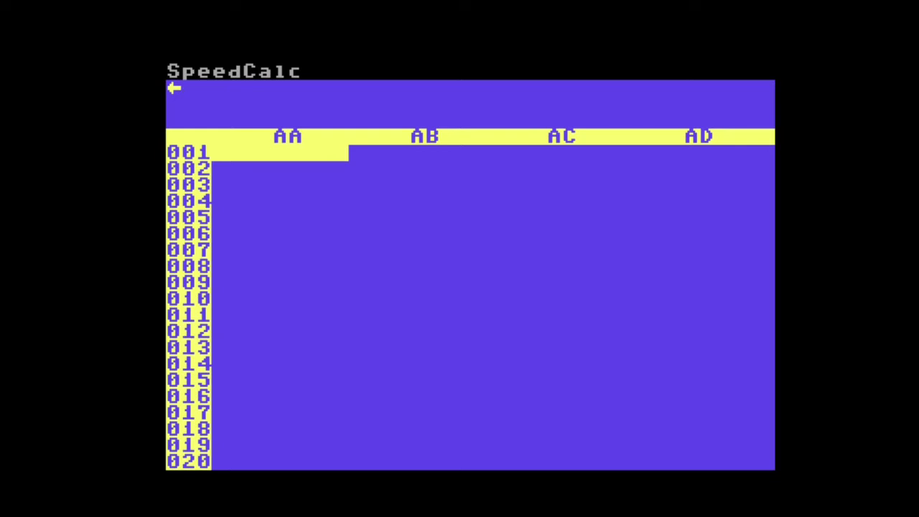
Enter the title 'Expenses' in cell AB002
key(Down)
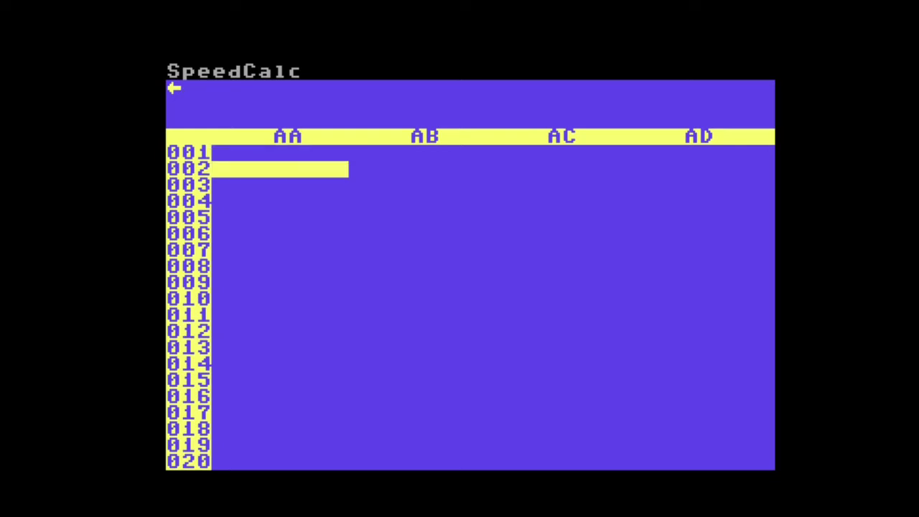
key(Right)
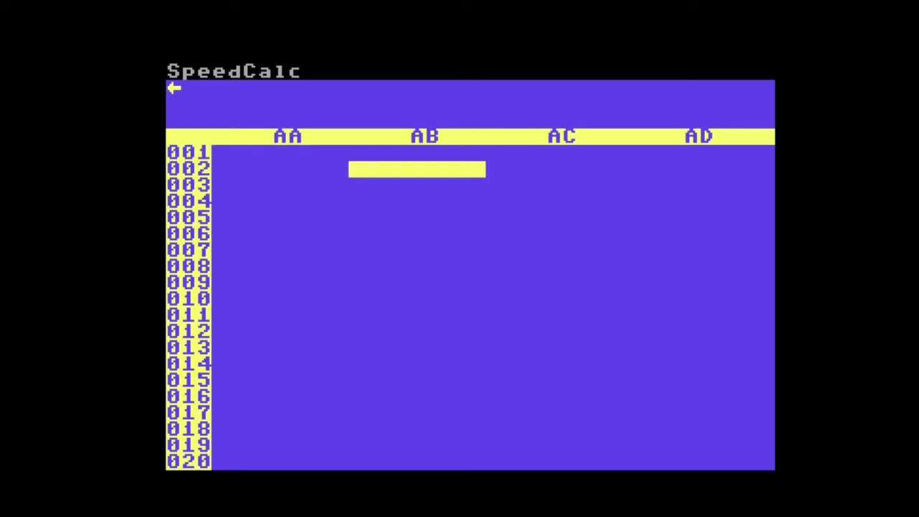
text(Expenses)
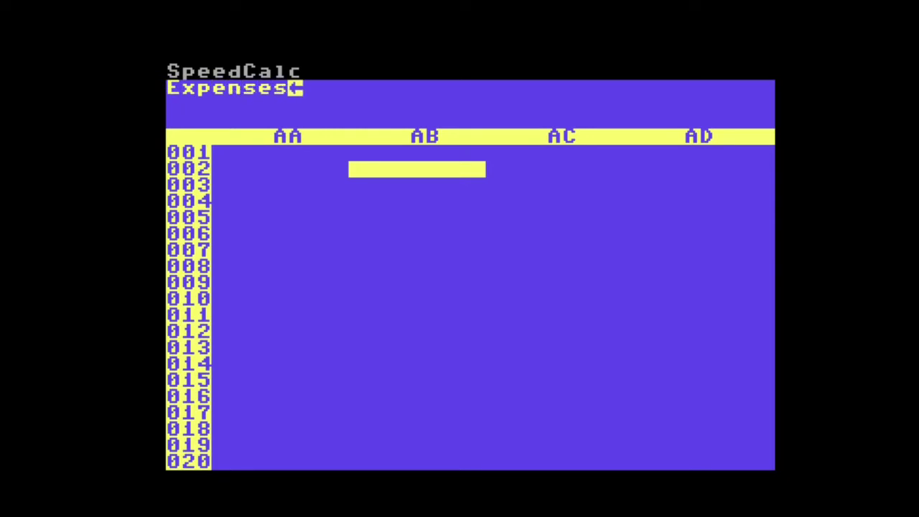
key(Return)
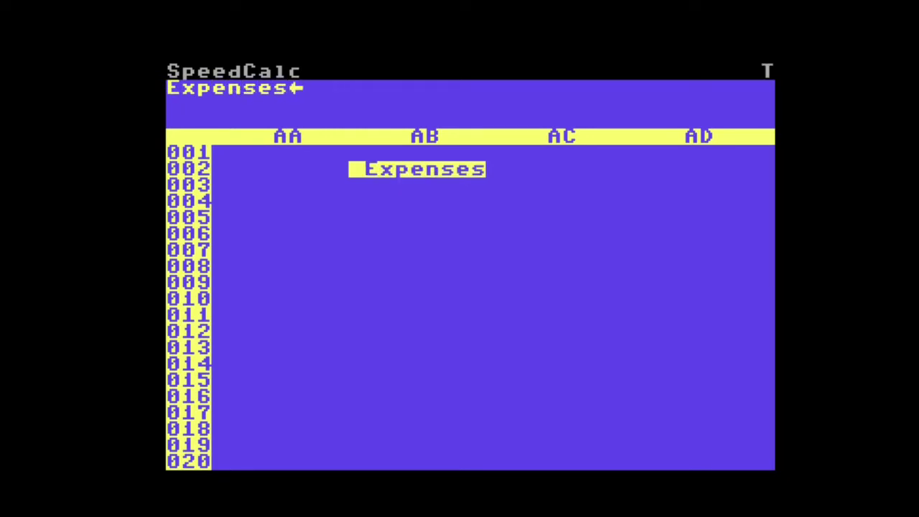
Put a dashed underline in cell AB003 beneath the title
key(Down)
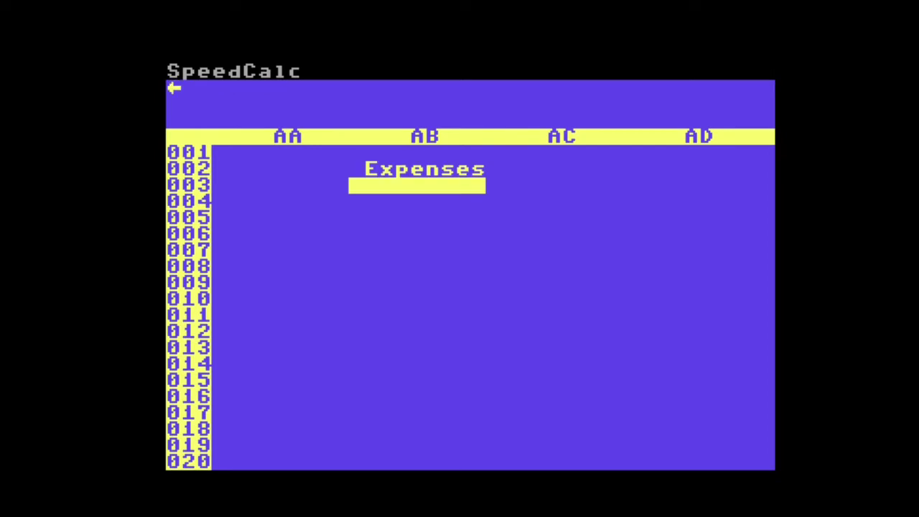
text(-----)
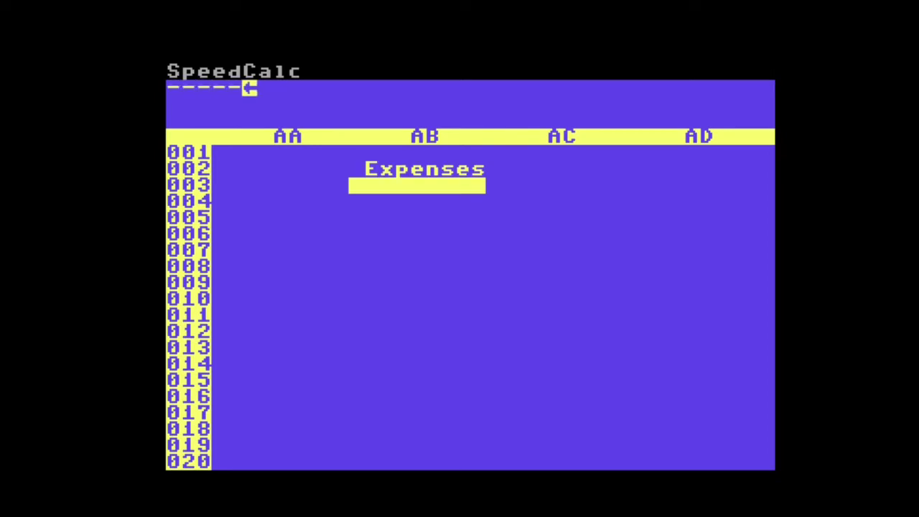
text(--)
key(Return)
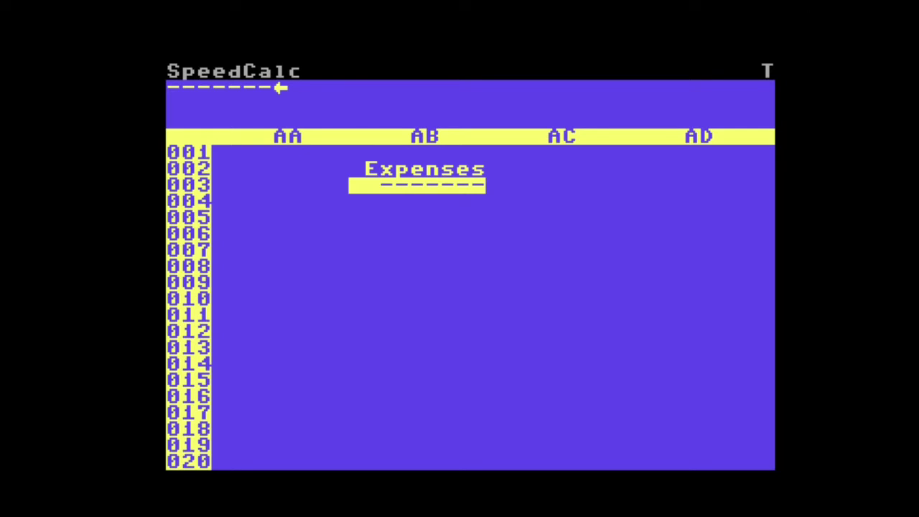
text(--)
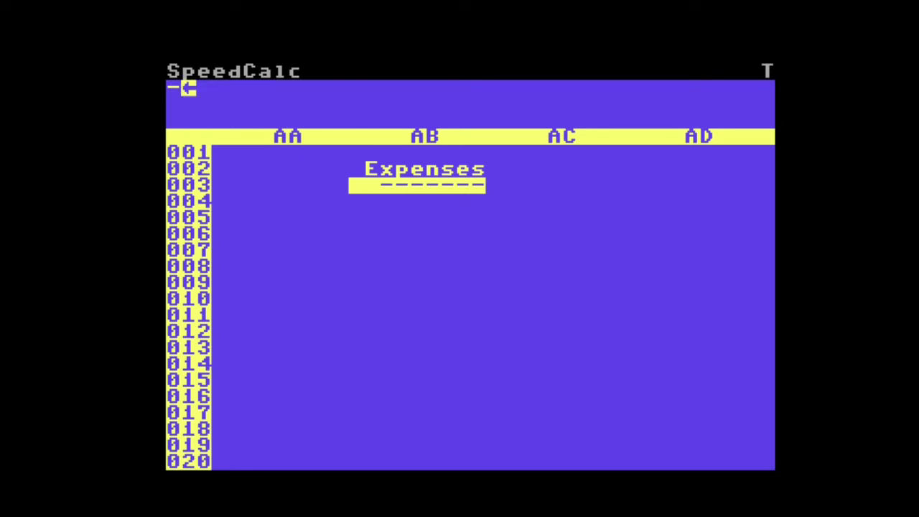
text(------)
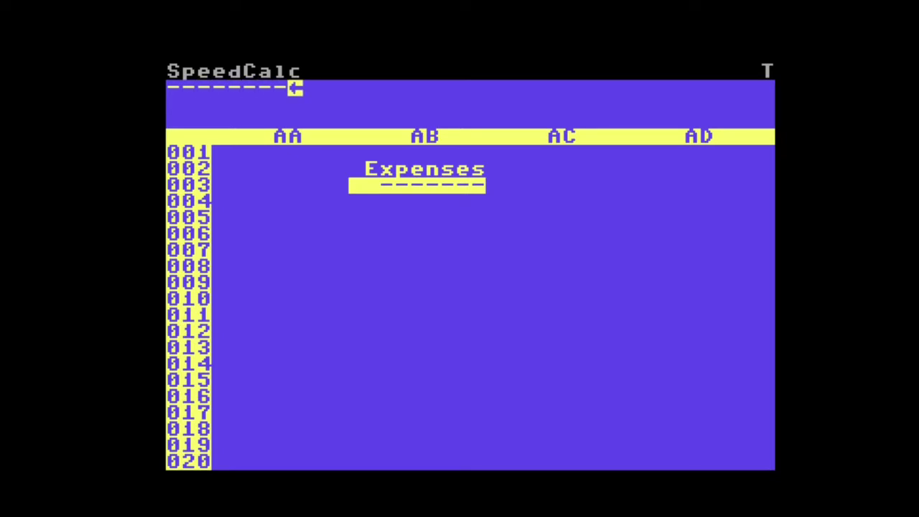
key(Return)
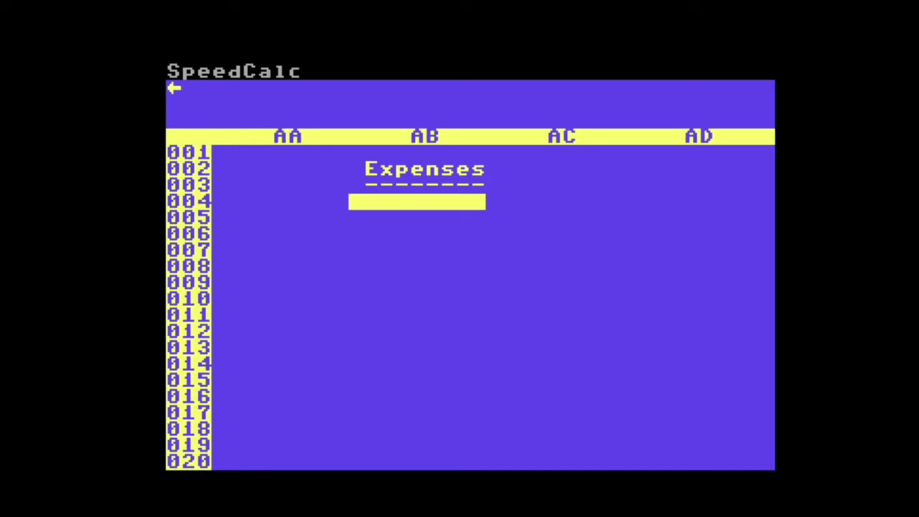
Enter the label 'Mortgage' in cell AB004, correcting the typo
text(Mortg)
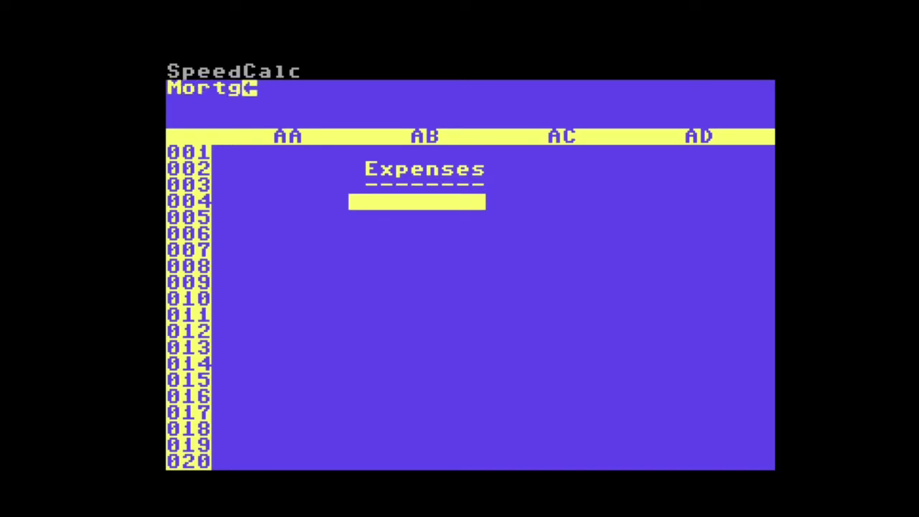
text(agge)
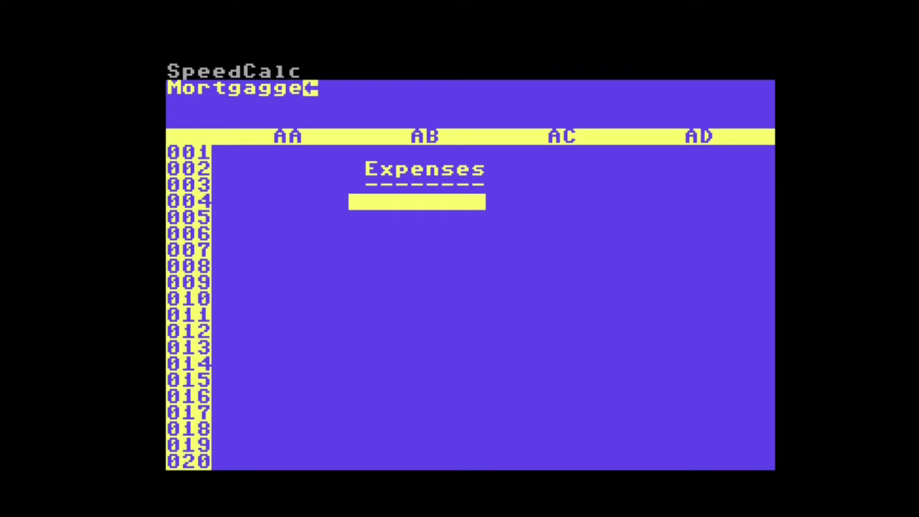
key(BackSpace)
key(BackSpace)
text(e)
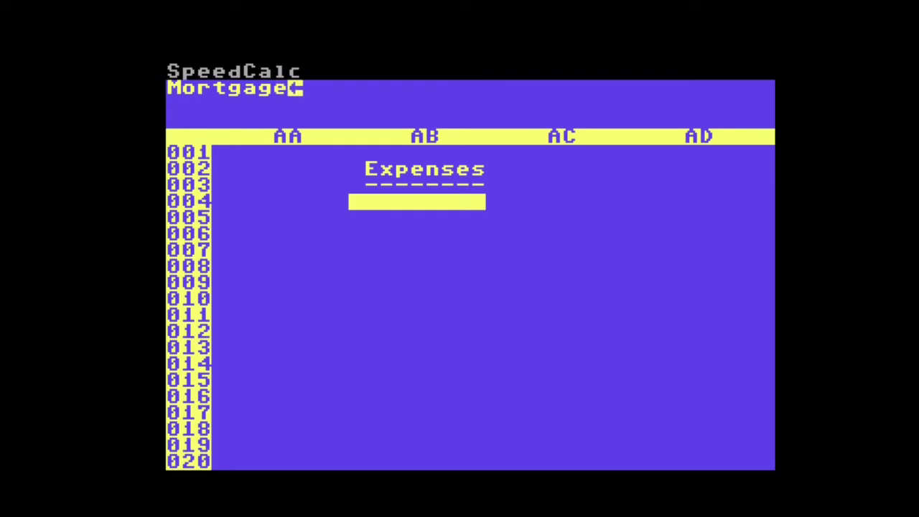
key(Return)
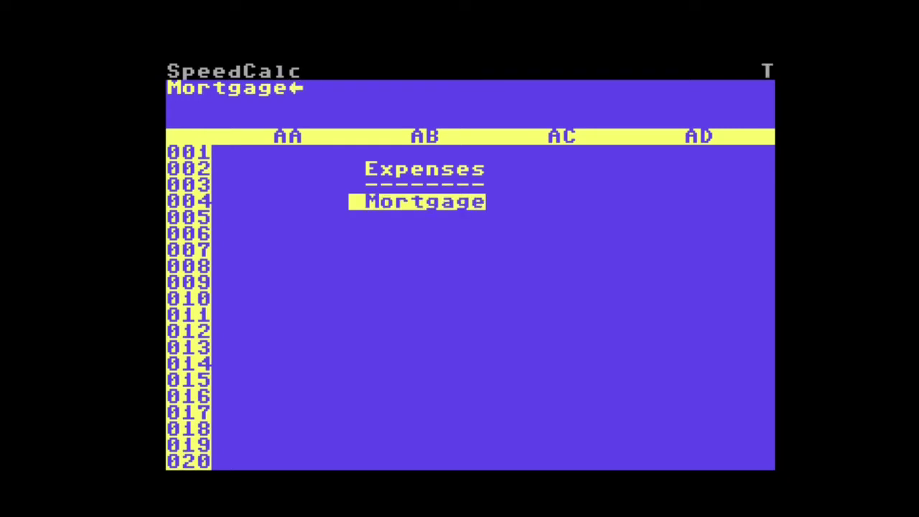
Enter the labels 'Car' in AB005 and 'Food' in AB006
key(Down)
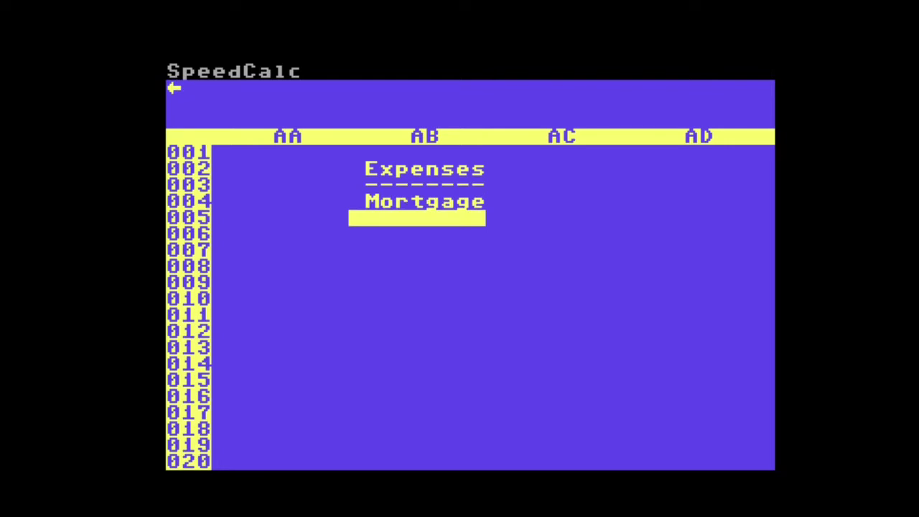
text(car)
key(BackSpace)
key(BackSpace)
key(BackSpace)
text(Car)
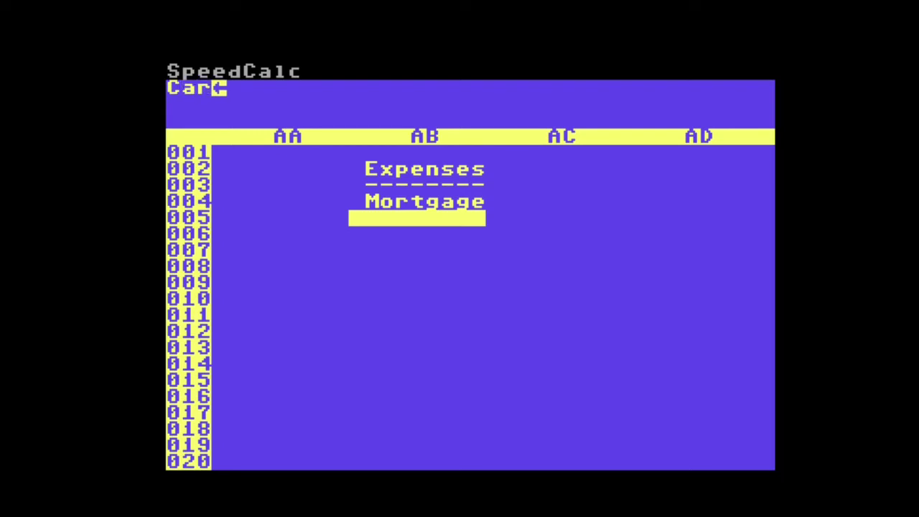
key(Return)
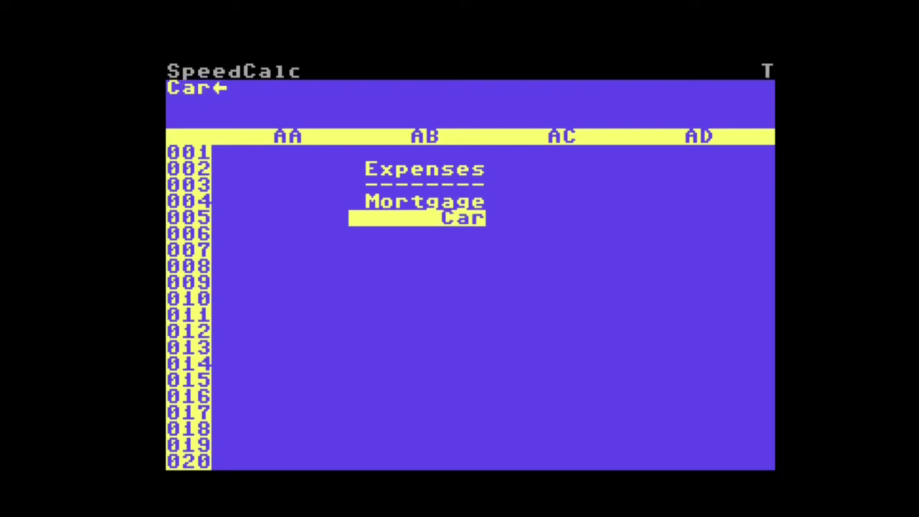
key(Down)
text(Food)
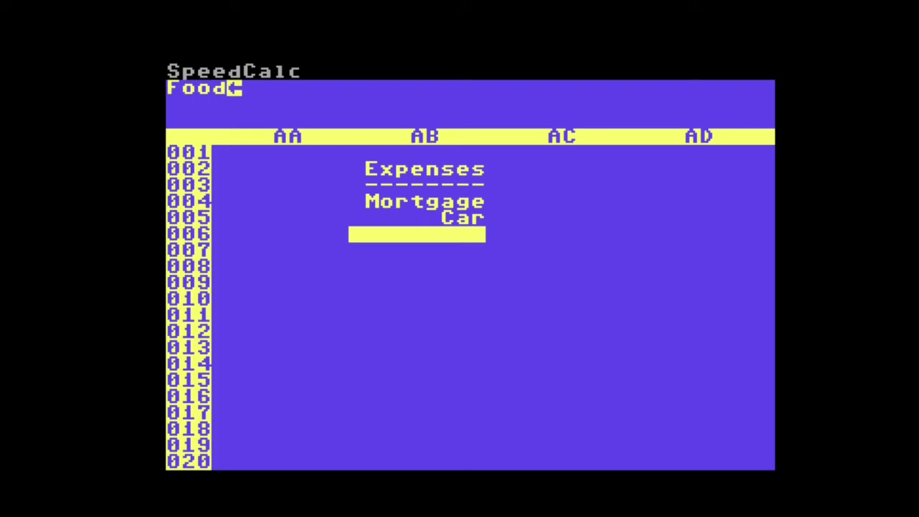
key(Return)
key(Right)
key(Up)
key(Up)
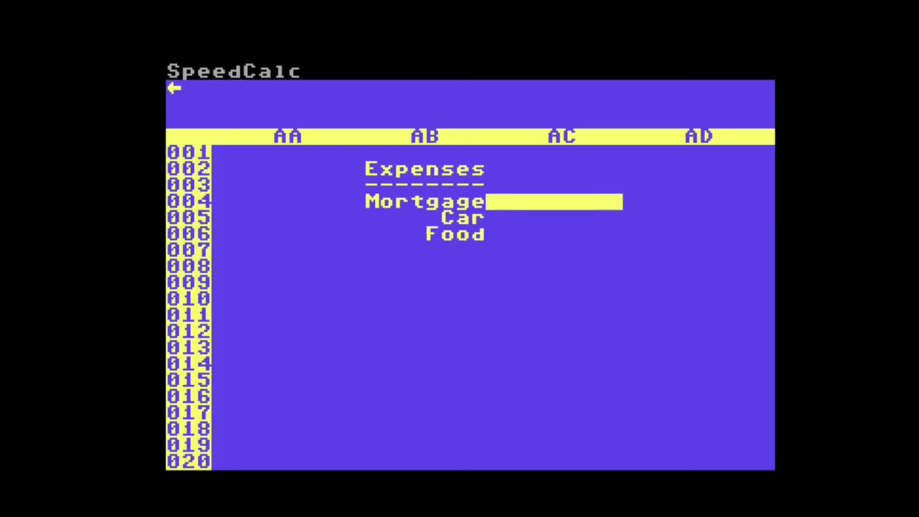
Enter the amounts 1500.00, 500.00 and 500.00 in cells AC004–AC006
text(1500.00)
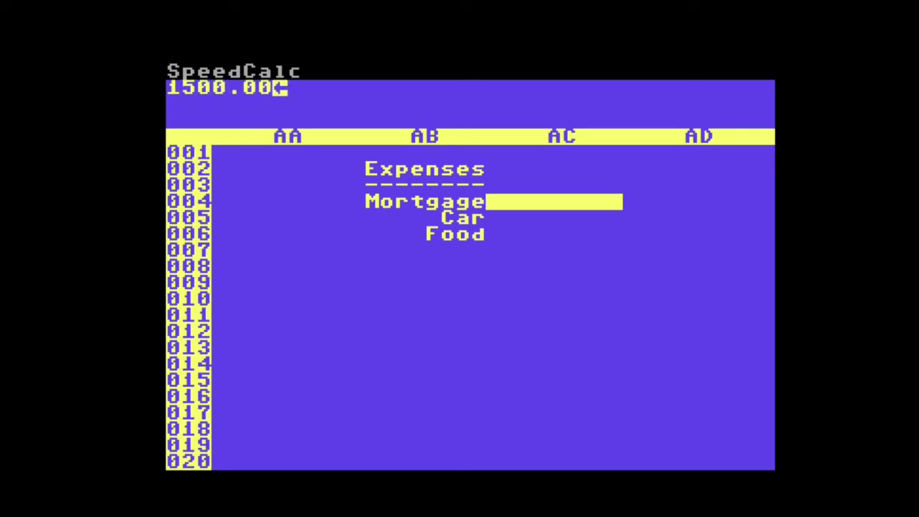
key(Return)
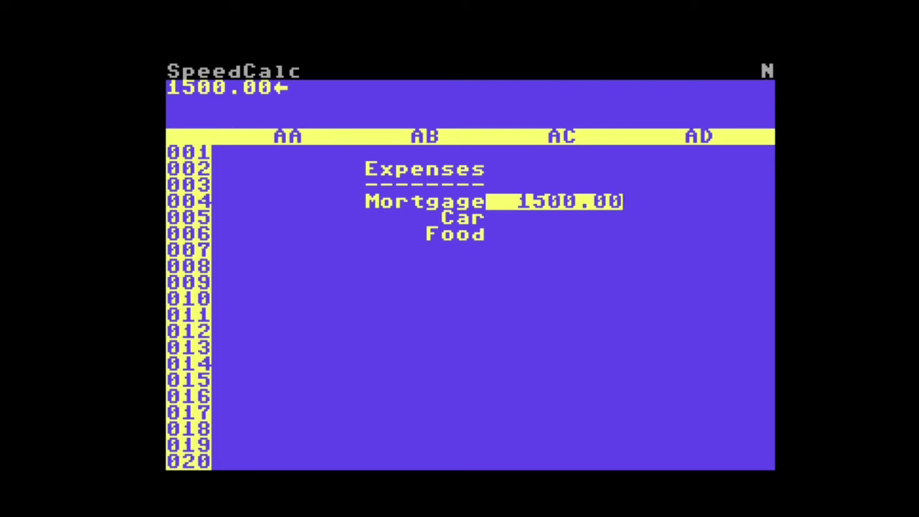
key(Down)
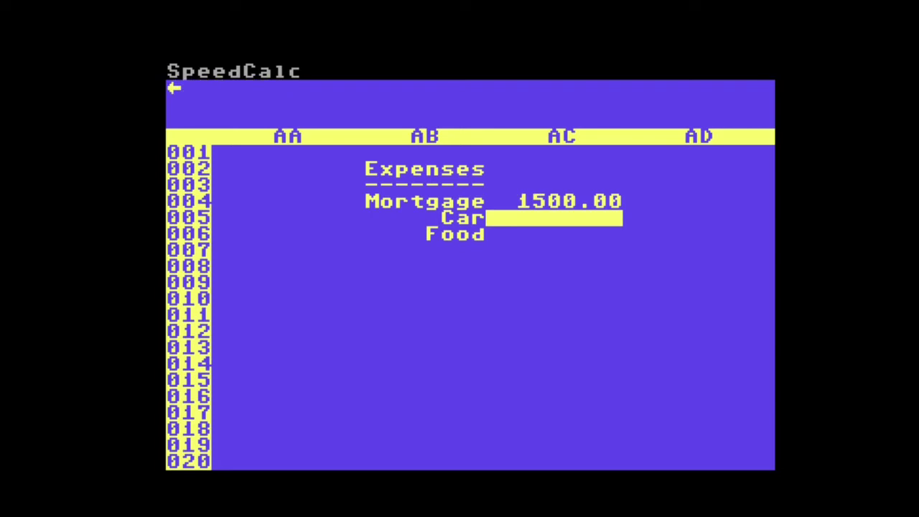
text(500.00)
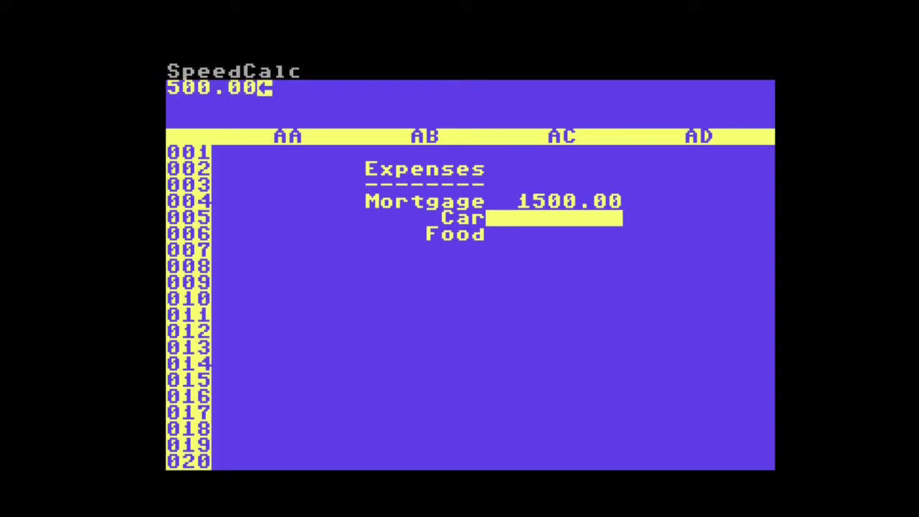
key(Return)
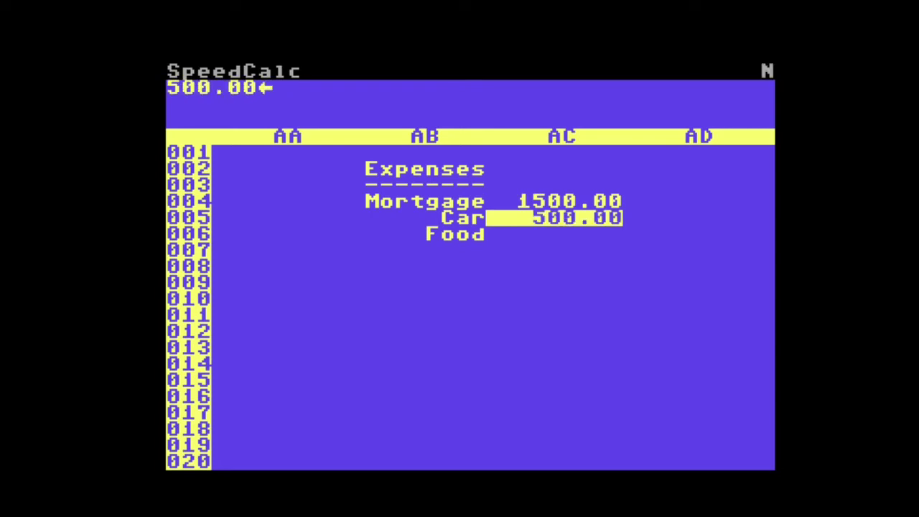
key(Down)
text(500.00)
key(Return)
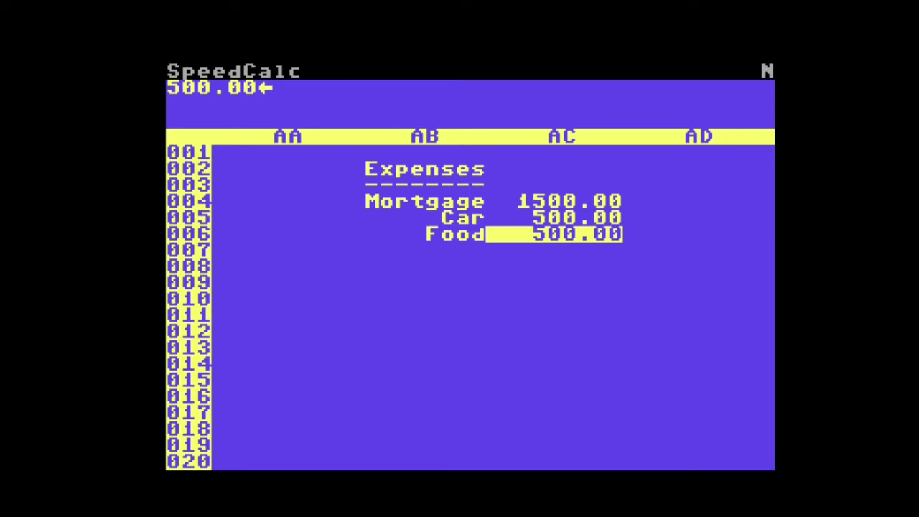
key(Down)
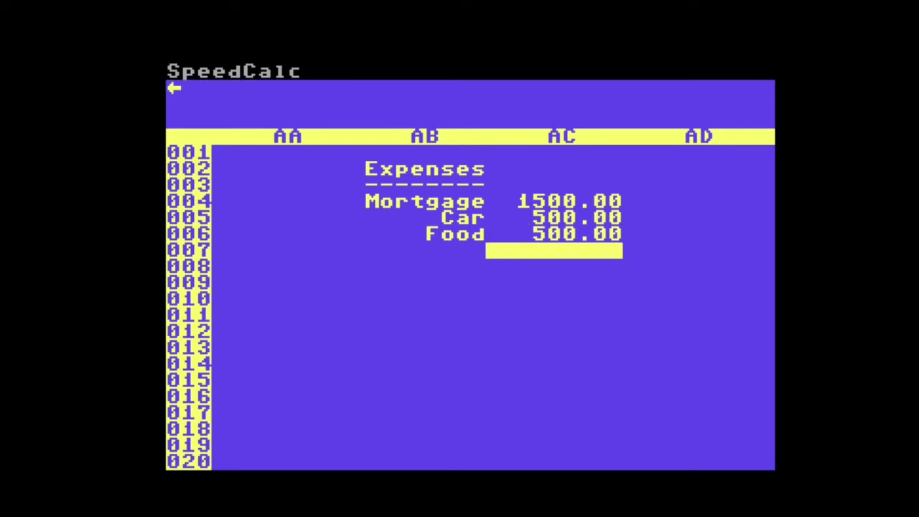
Enter a row of dashes in AC007 under the three amounts
text(--------)
key(Return)
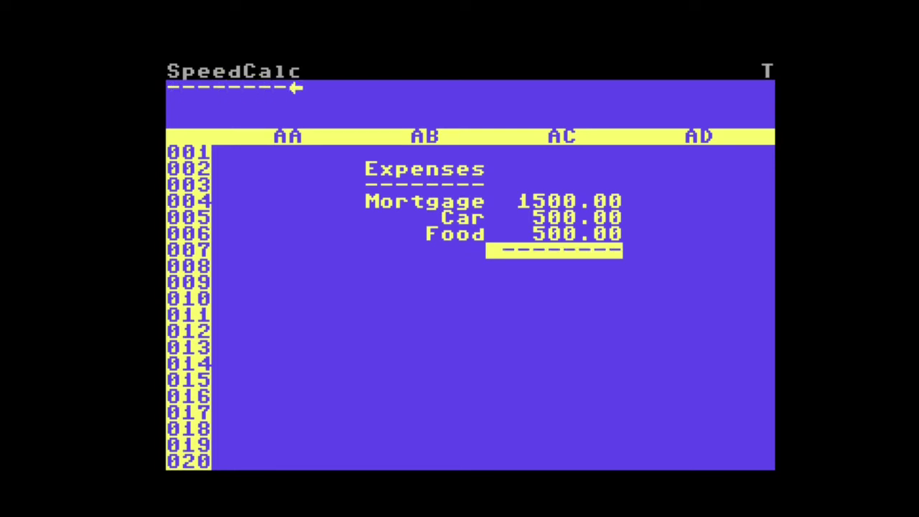
key(Down)
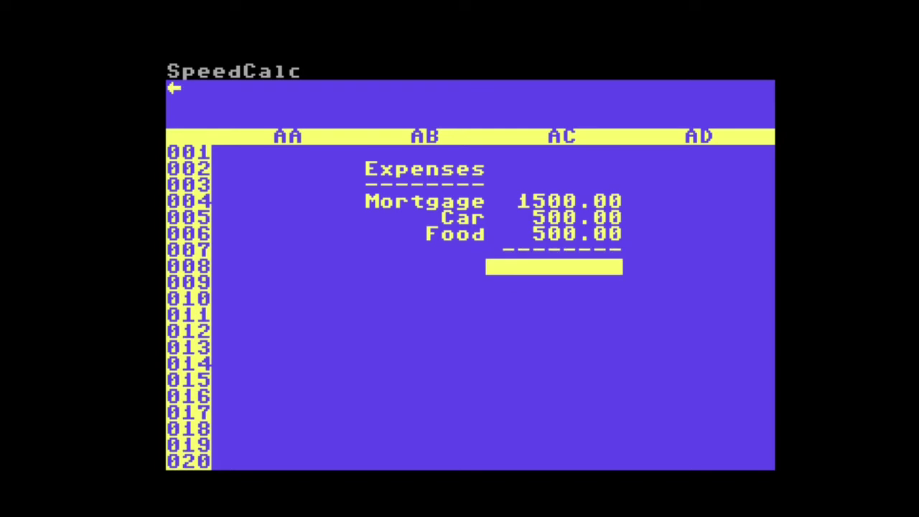
text(=@sum)
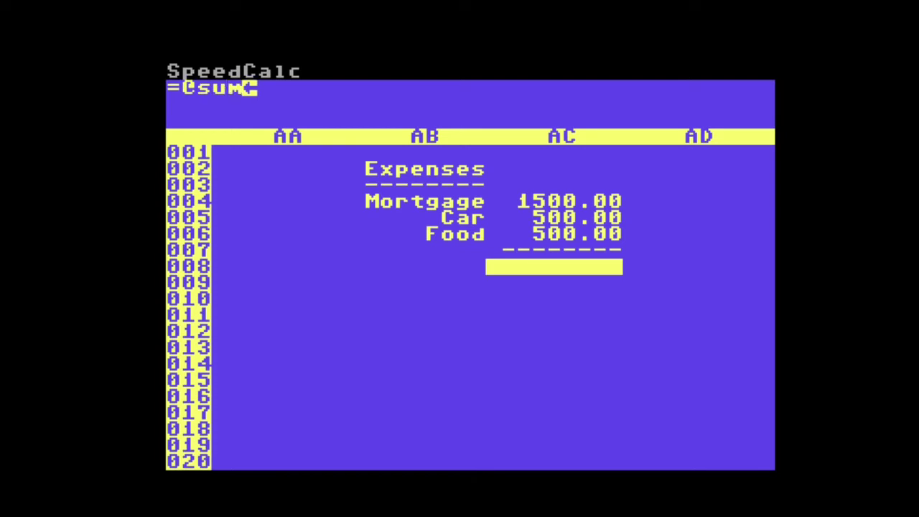
text(()
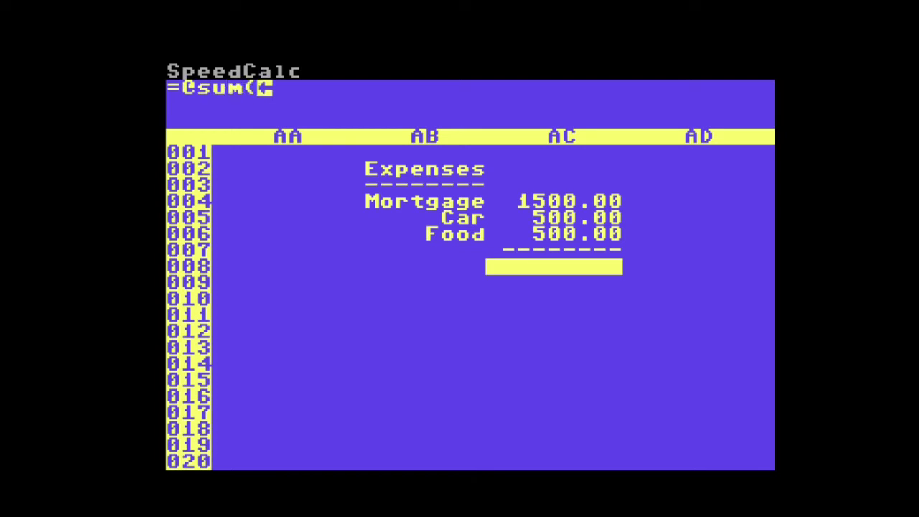
text(ac)
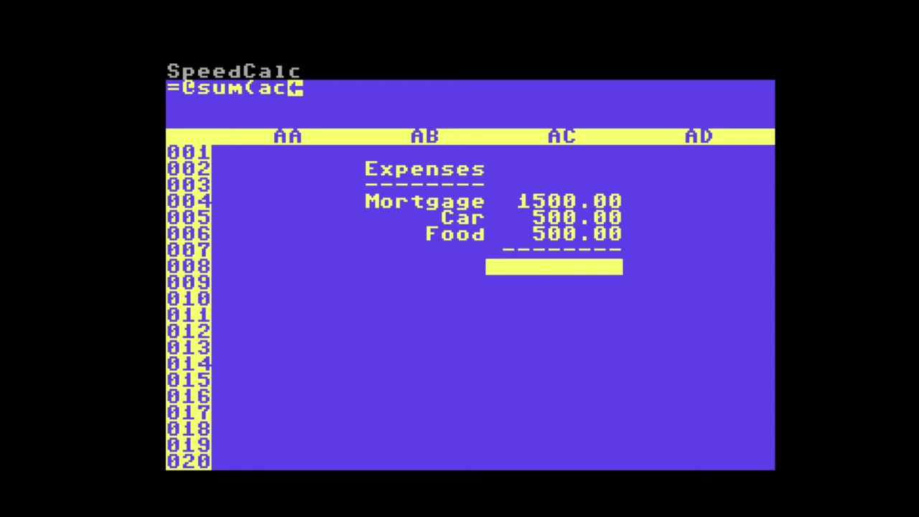
text(004)
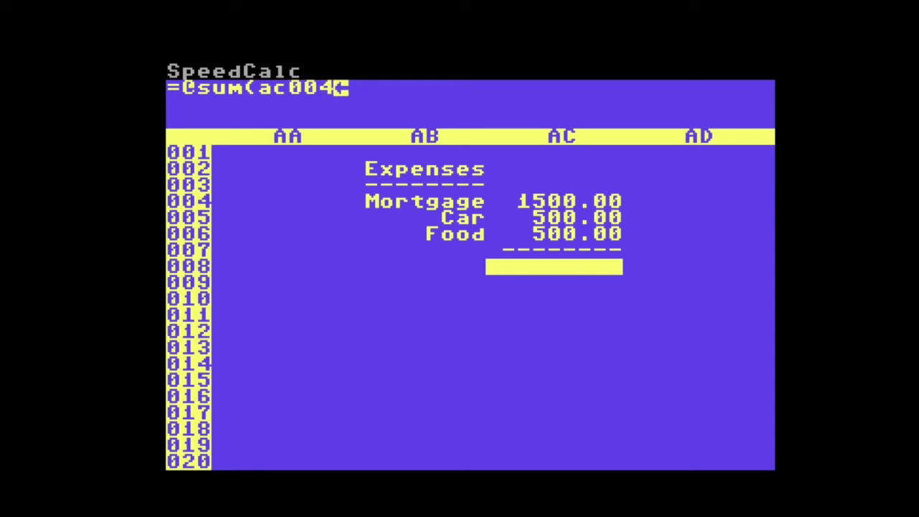
text(:ac)
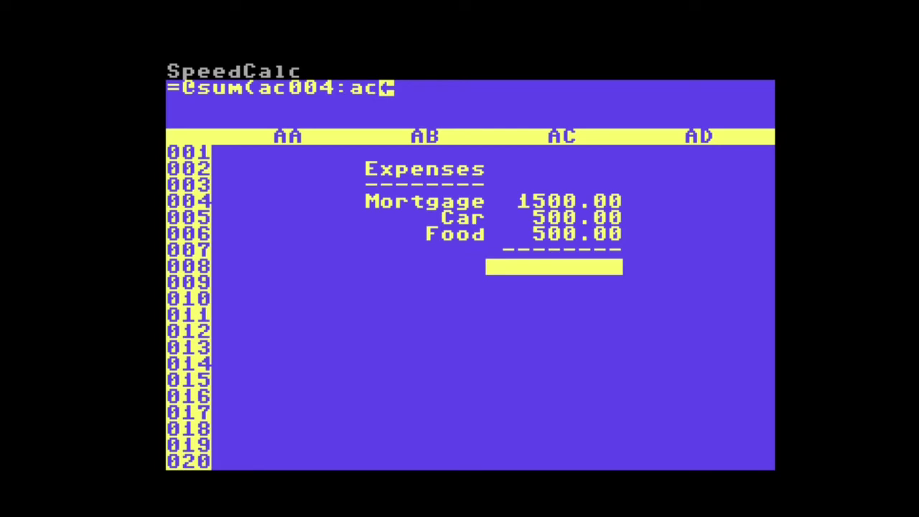
text(06)
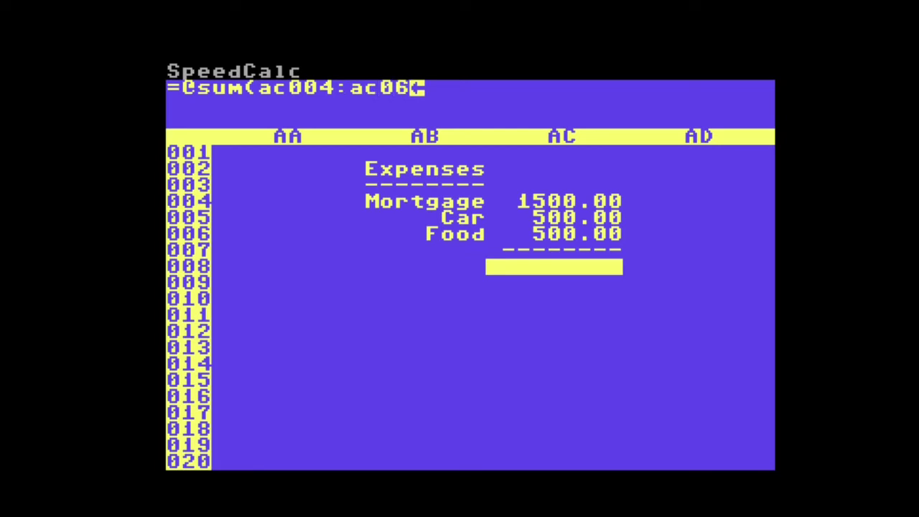
key(BackSpace)
text(06))
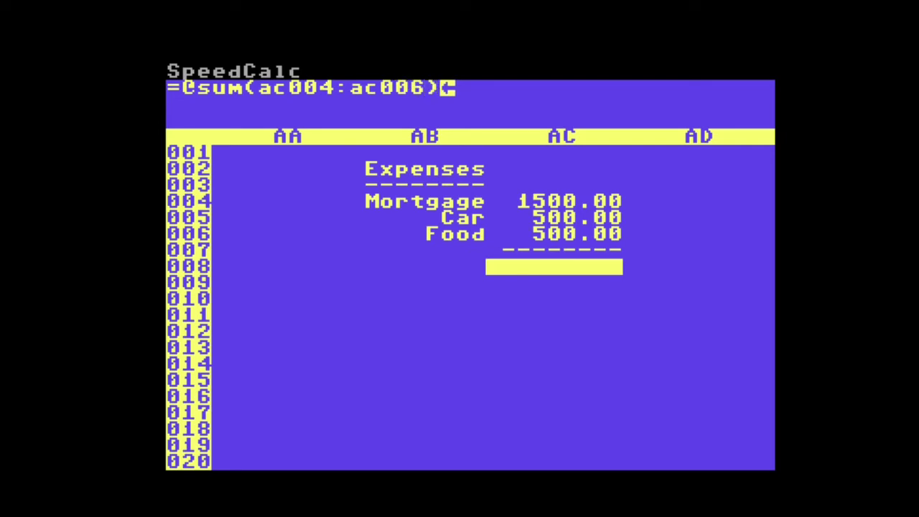
key(Return)
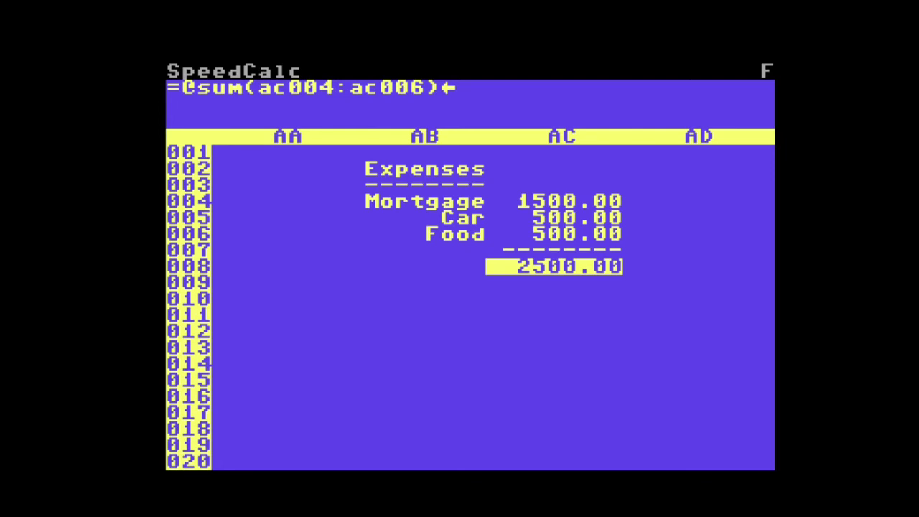
Change the Car amount in AC005 to 600
key(Up)
key(Up)
key(Up)
text(600)
key(Return)
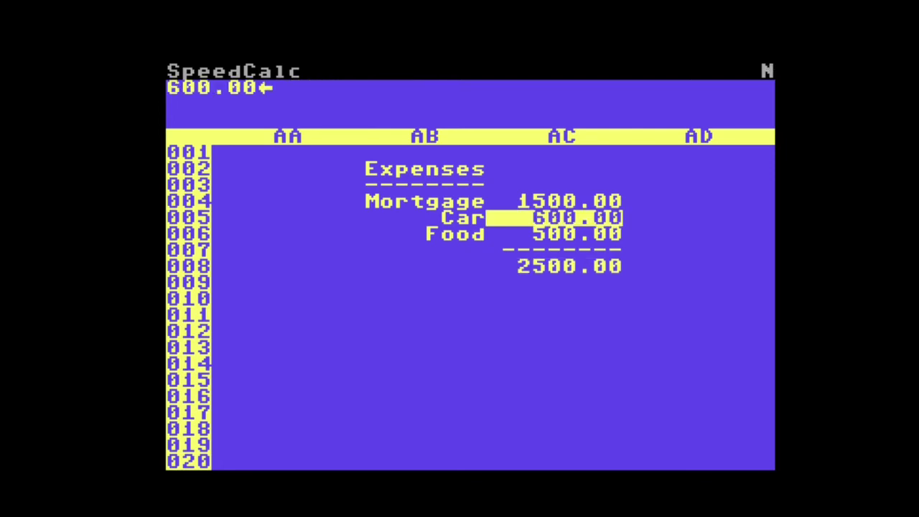
Recalculate with Car at 700.00, check the 2700.00 total, and start saving
key(exclam)
key(Down)
key(Down)
key(Down)
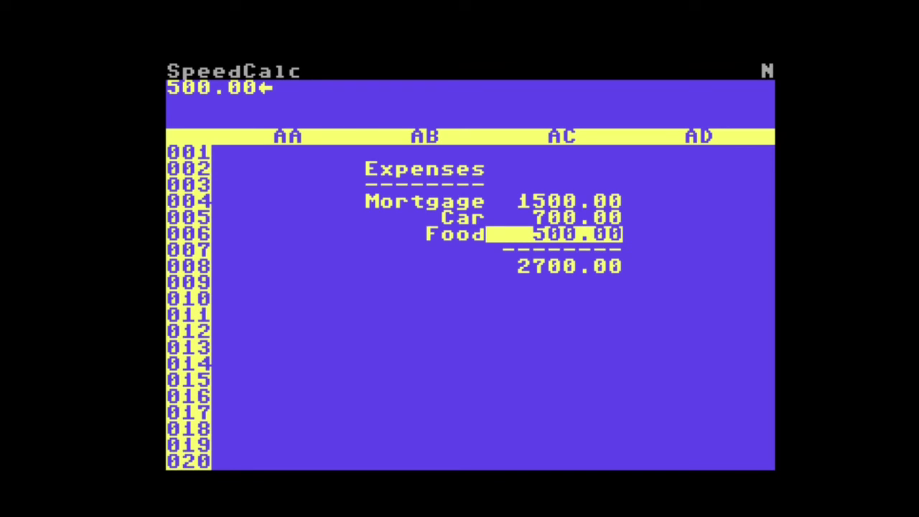
key(ctrl+s)
Save the sheet to disk under the name 'expenses'
text(expenses)
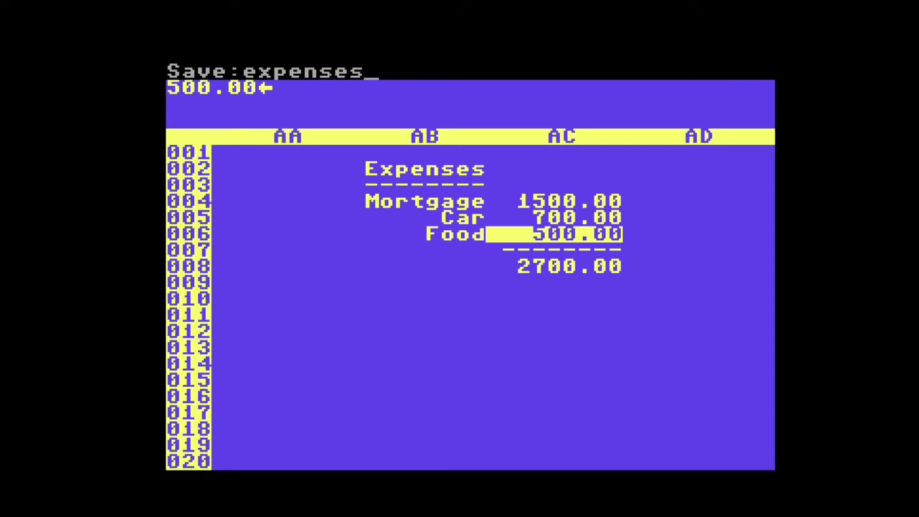
key(Return)
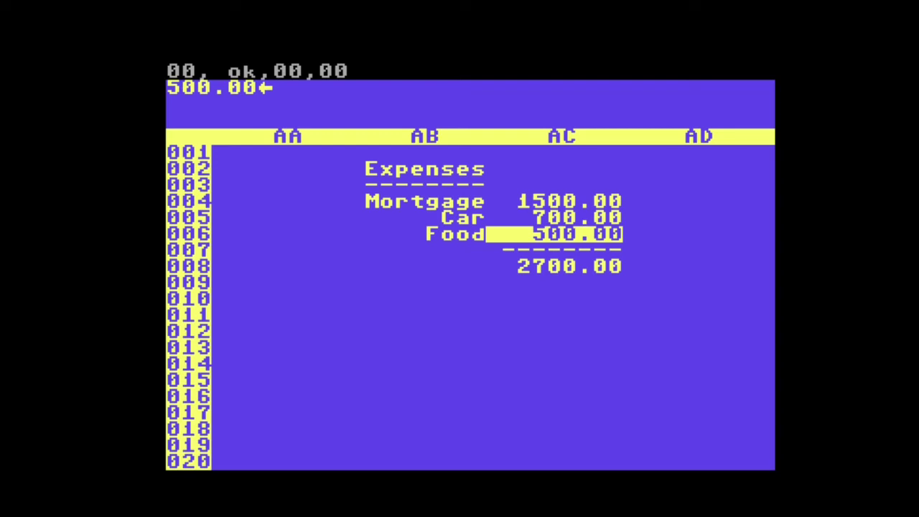
text(lexpens)
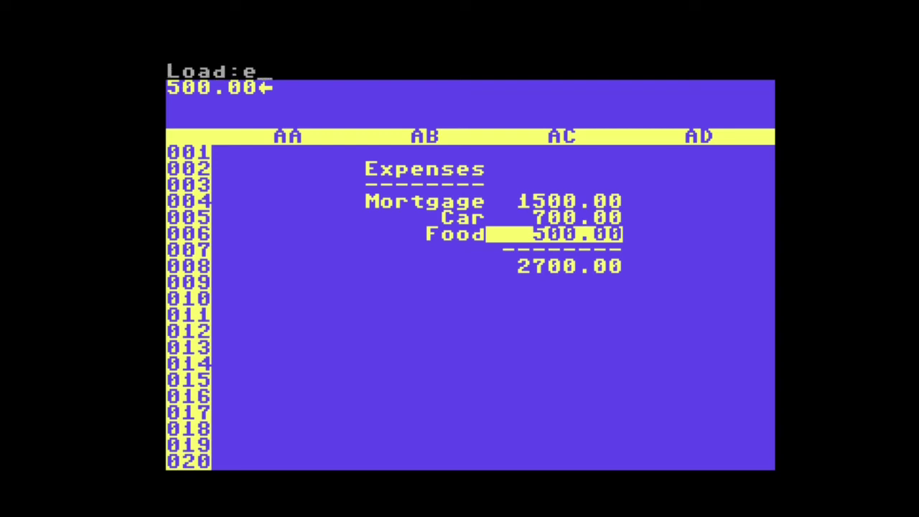
text(es)
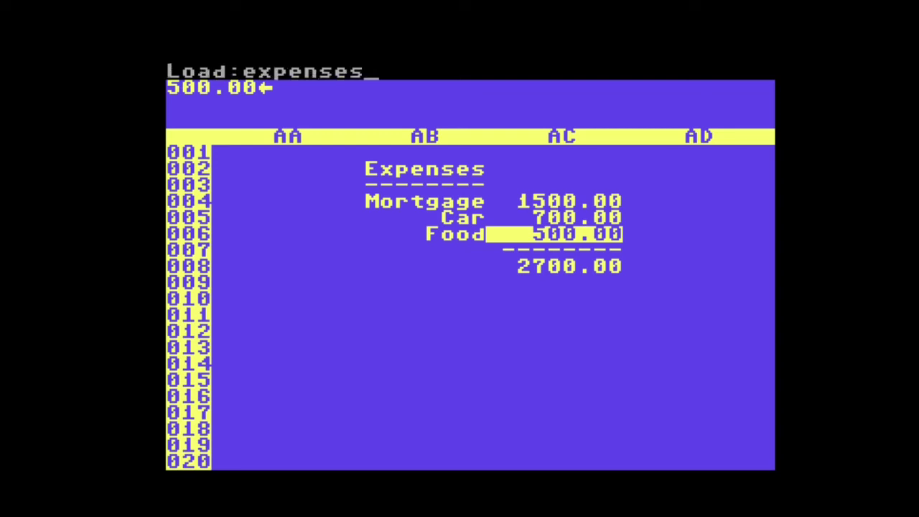
Load 'expenses' from disk and view the disk directory before returning to the sheet
key(Return)
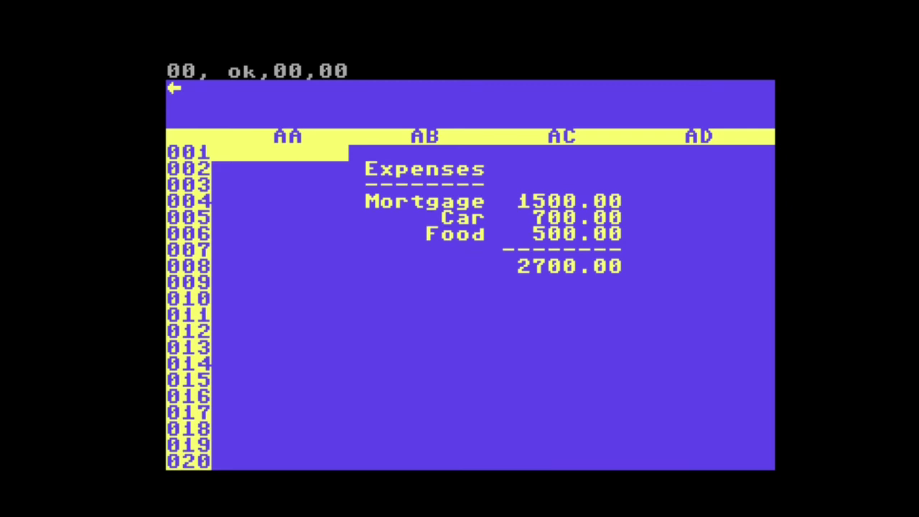
key($)
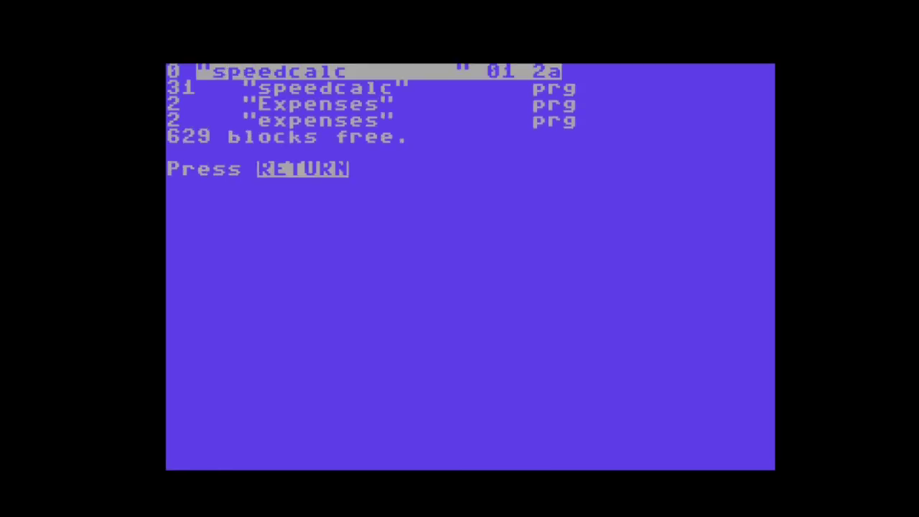
key(Return)
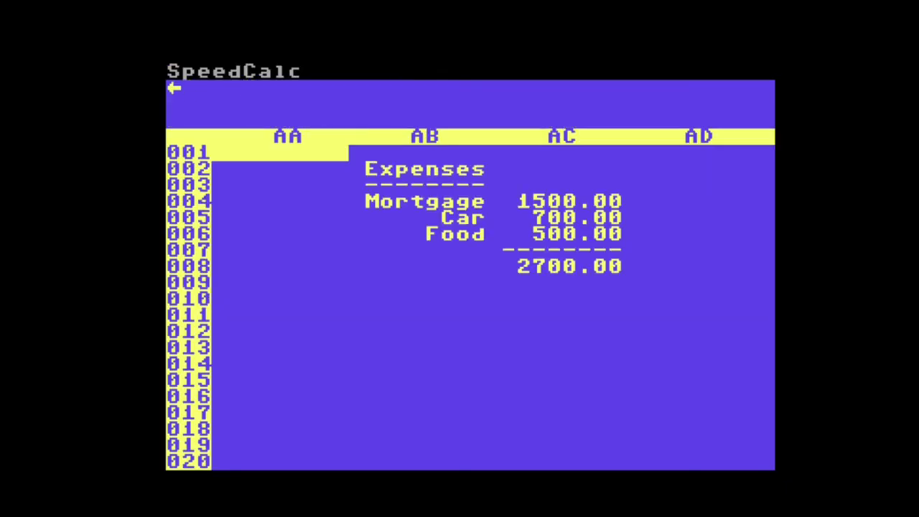
From cell AD009, print the sheet to a disk file named 'report'
click(690, 283)
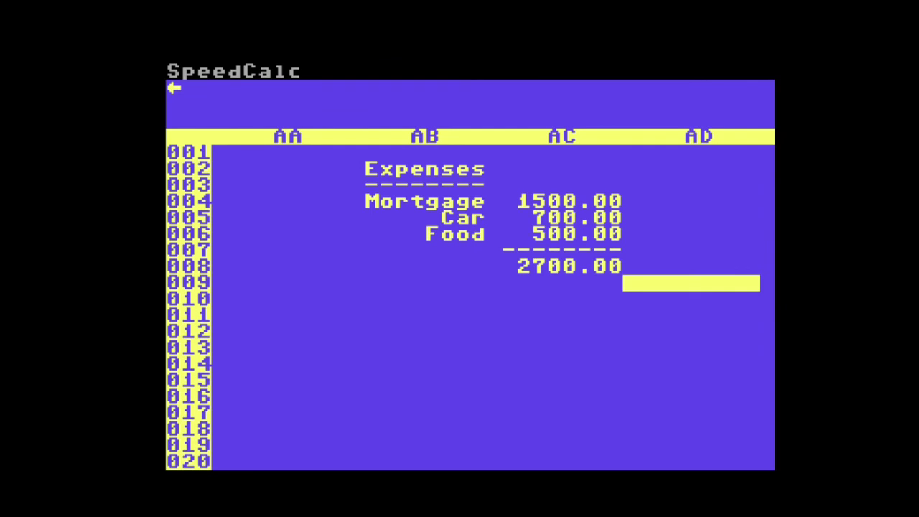
key(p)
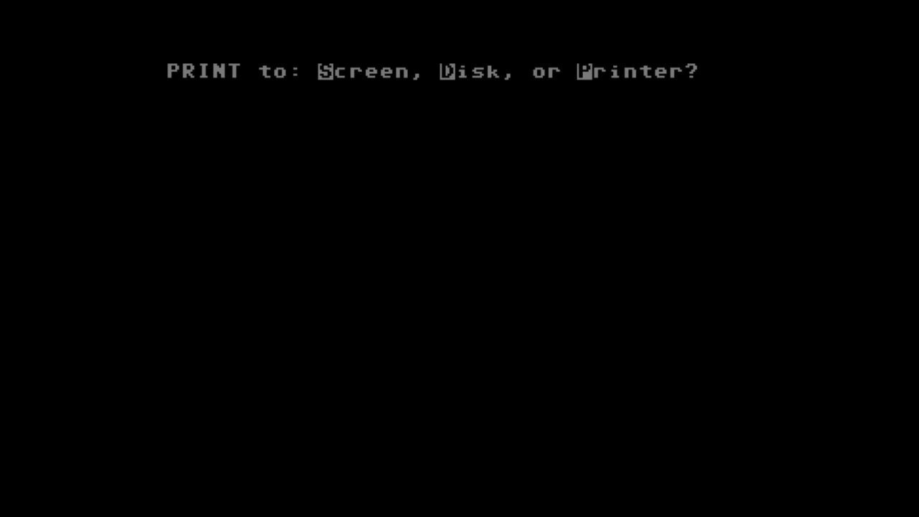
key(d)
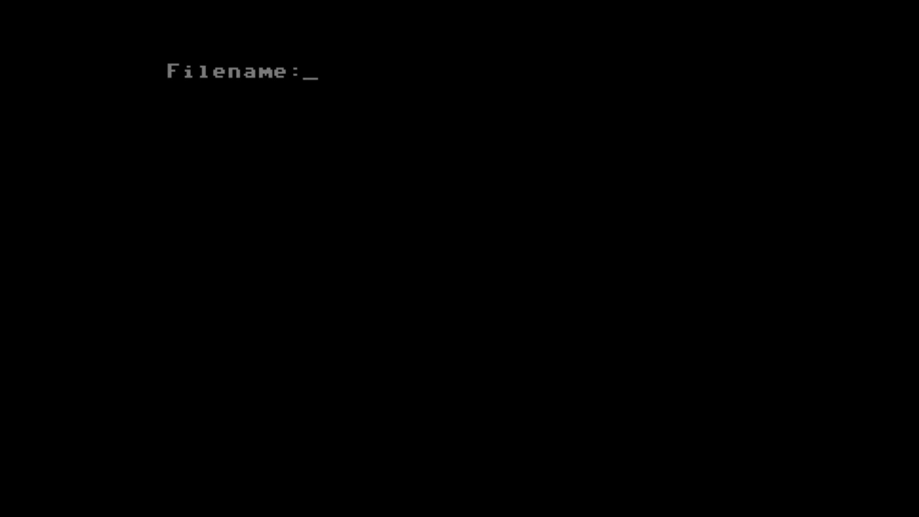
text(report)
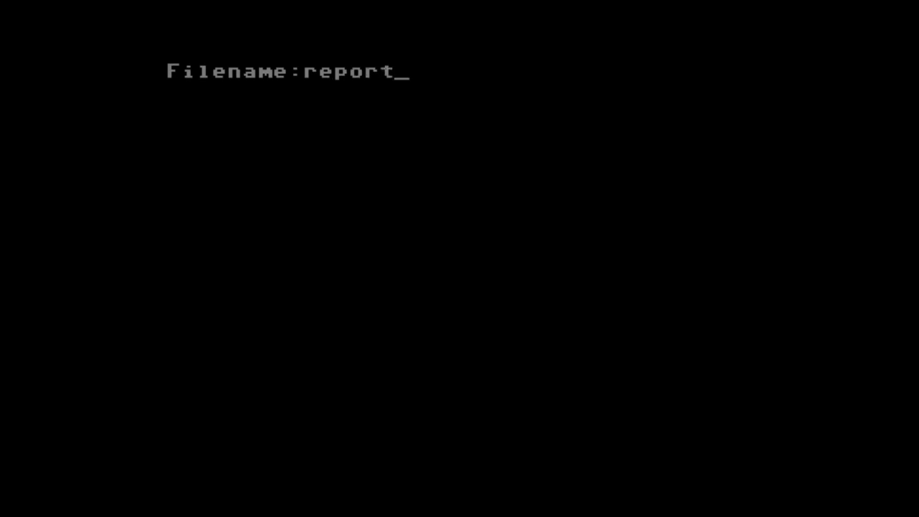
key(Return)
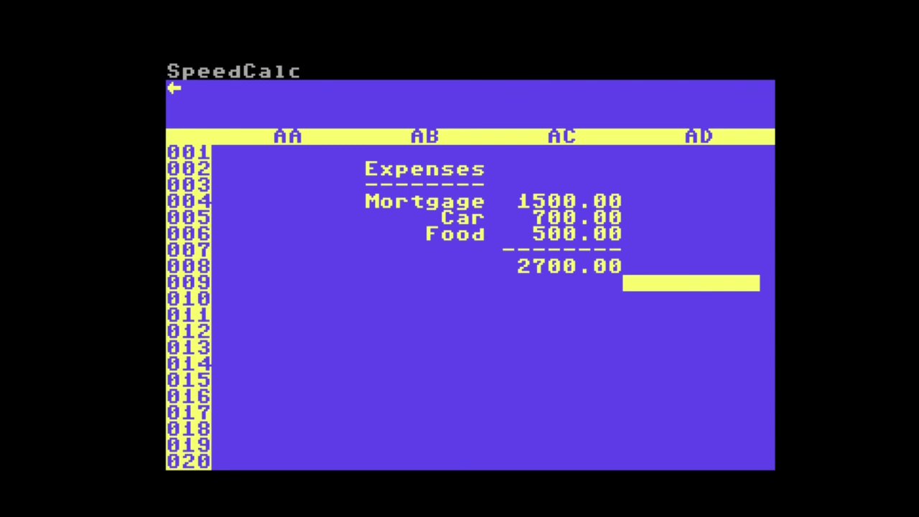
Turn on automatic recalculation and change the Food amount in AC006 to 600.00
key(ctrl+r)
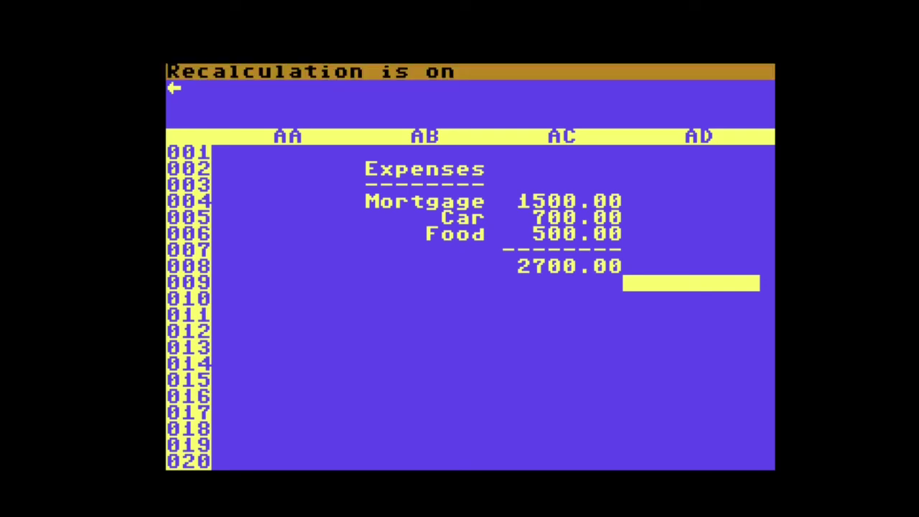
key(Left)
key(Up)
key(Up)
key(Up)
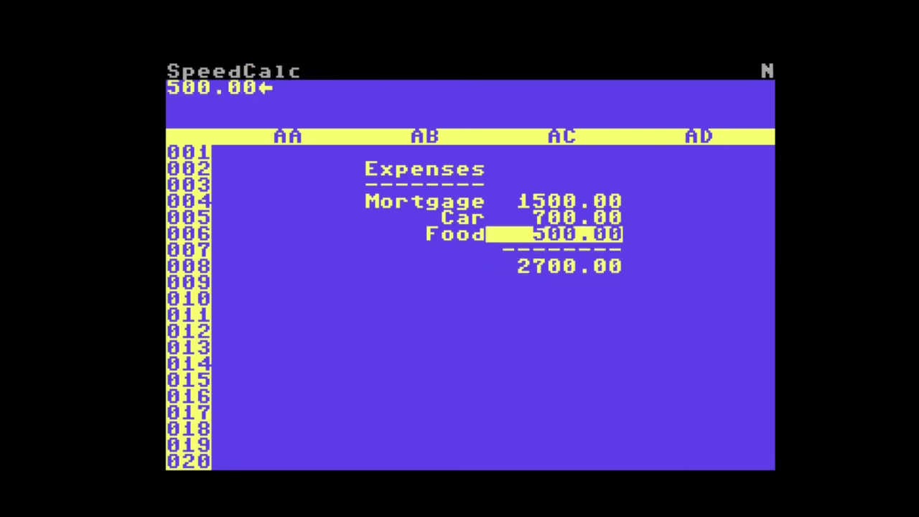
text(600)
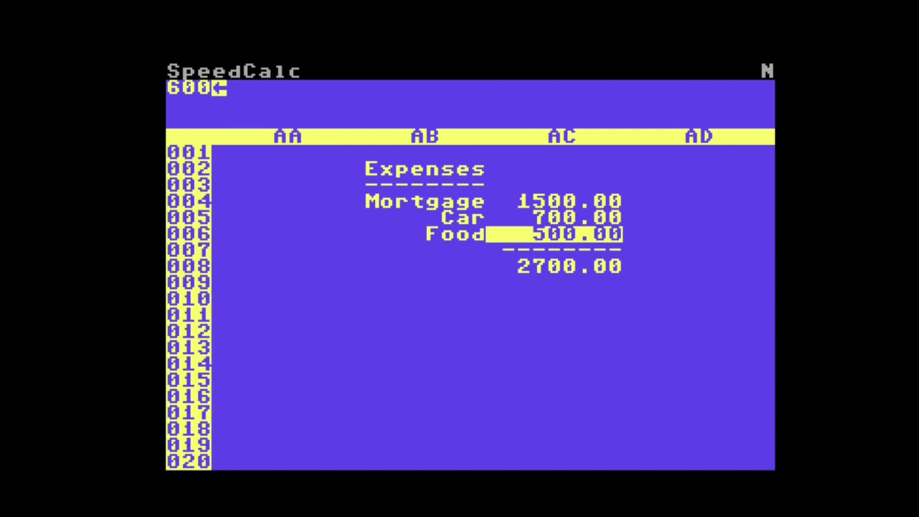
text(.00)
key(Return)
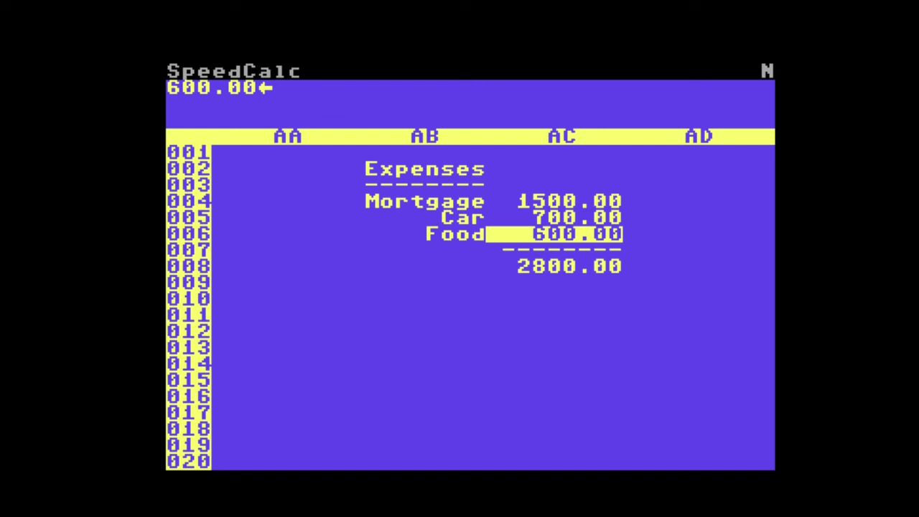
key(F5)
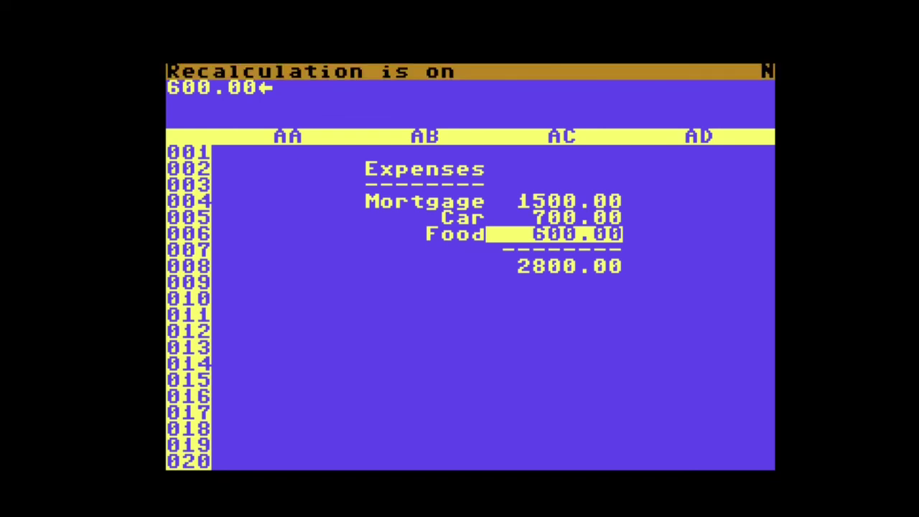